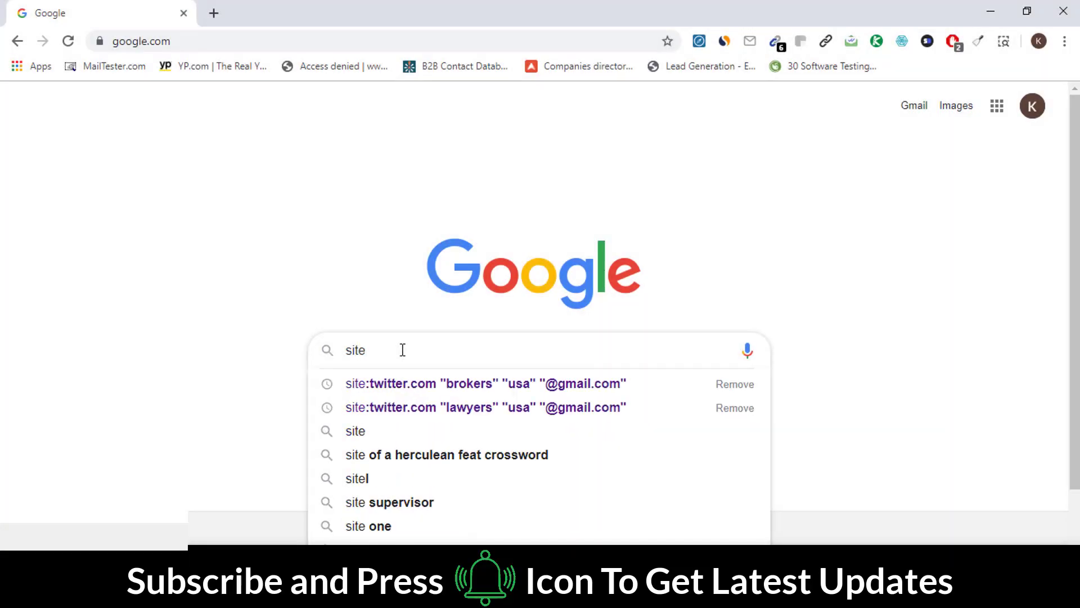
{"action": "type", "text": ":fa"}
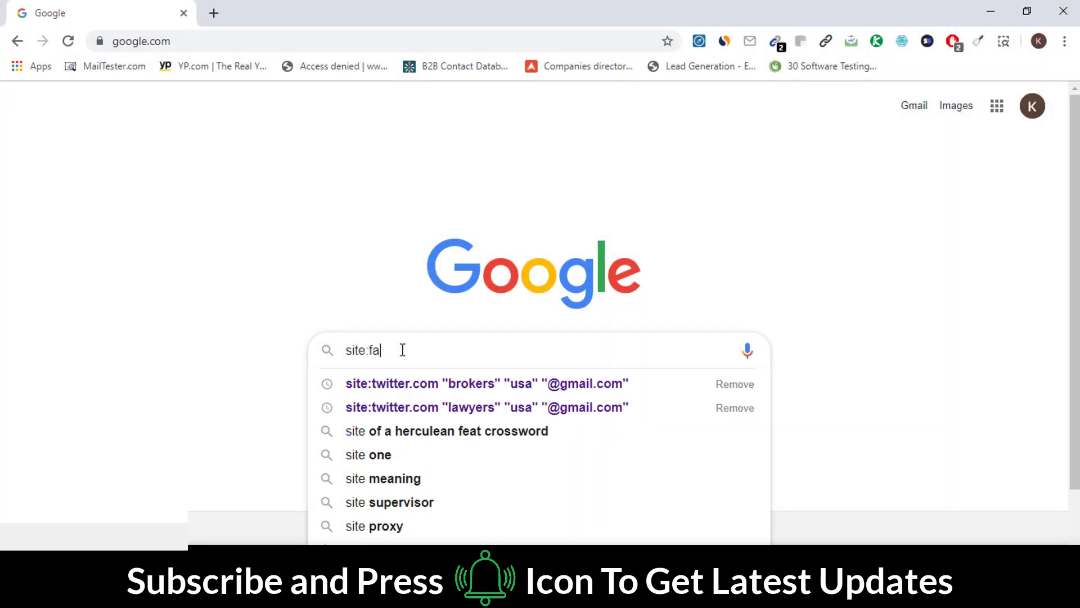
{"action": "type", "text": "ceb"}
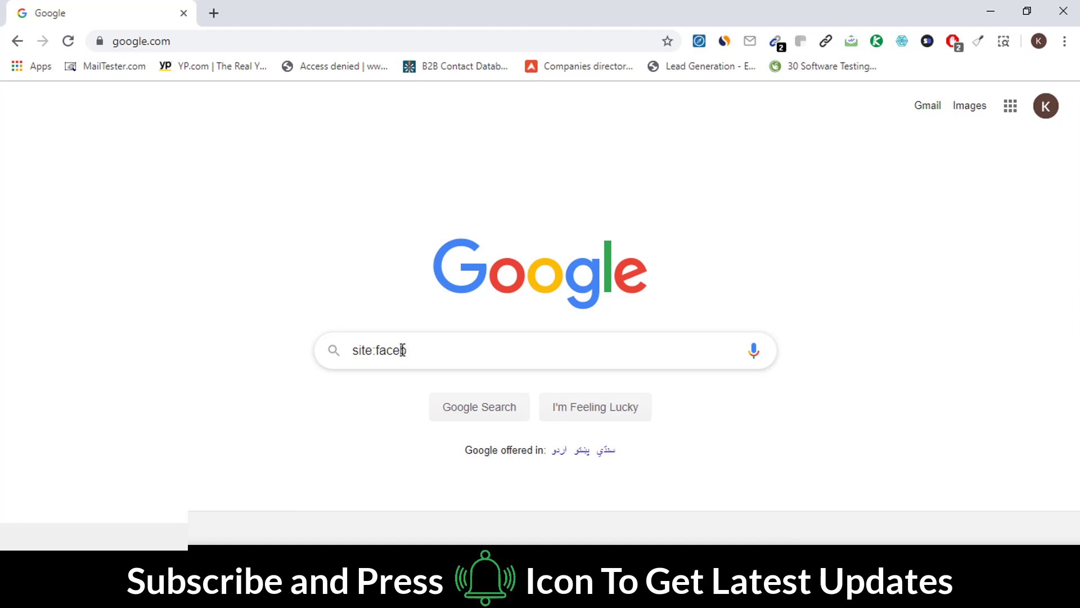
{"action": "type", "text": "ook.com \""}
{"action": "type", "text": "mana"}
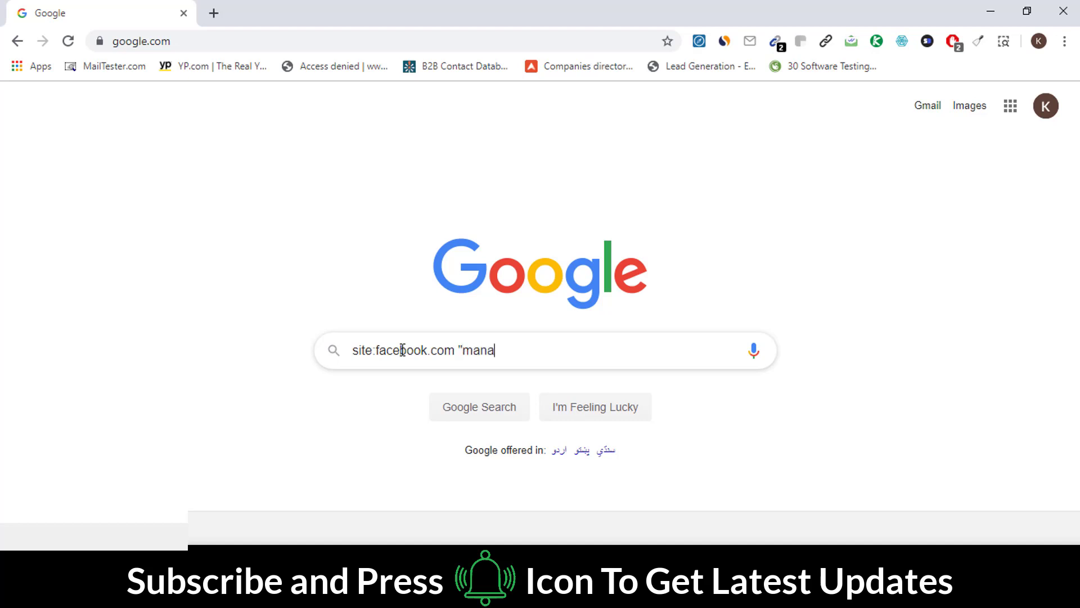
{"action": "type", "text": "gers\" \"USA\" \"@g"}
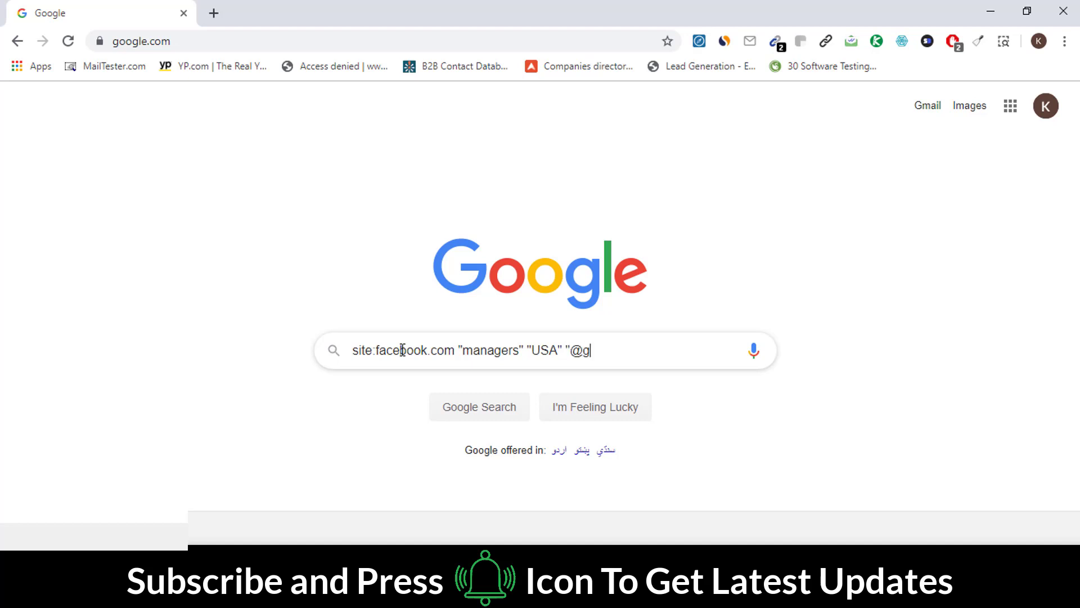
{"action": "type", "text": "mail.com"}
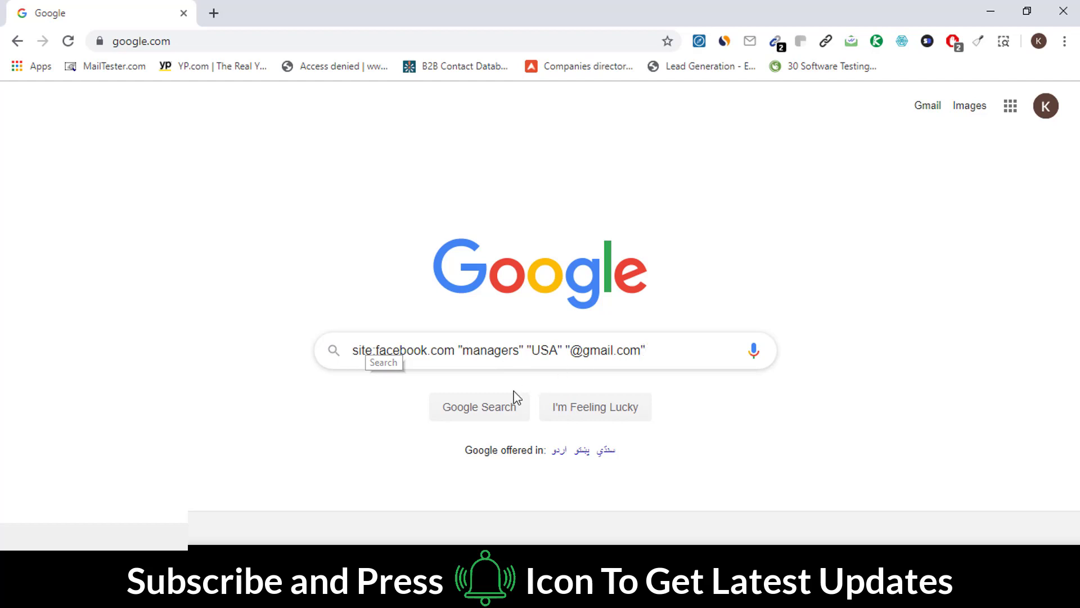
- Run the Facebook managers Gmail search and scroll through the results
{"action": "left_click", "coordinate": [490, 404]}
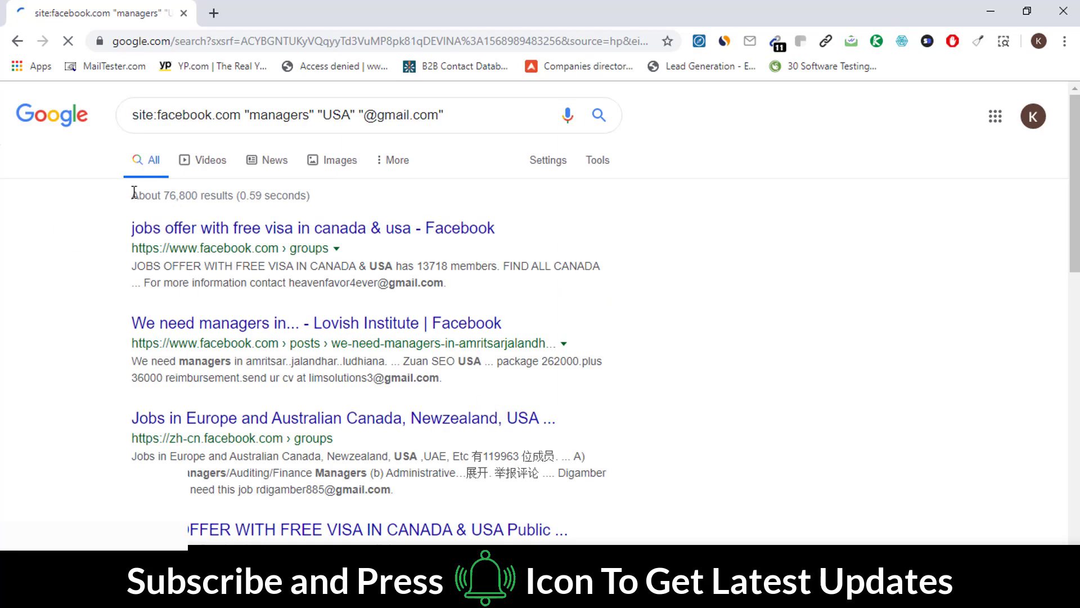
{"action": "scroll", "coordinate": [67, 307], "scroll_direction": "down", "scroll_amount": 1}
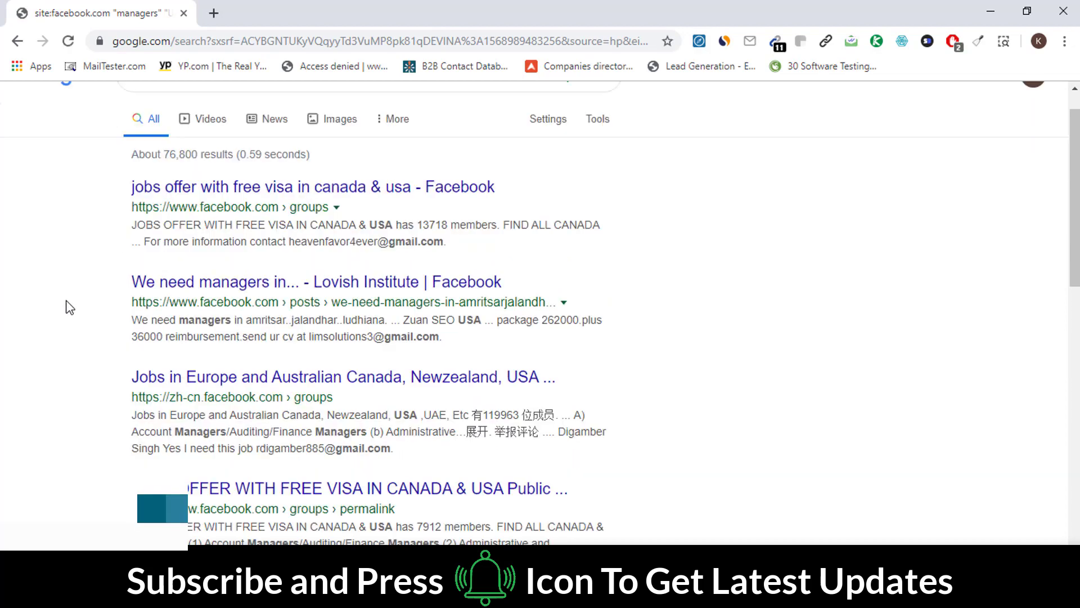
{"action": "scroll", "coordinate": [68, 307], "scroll_direction": "down", "scroll_amount": 15}
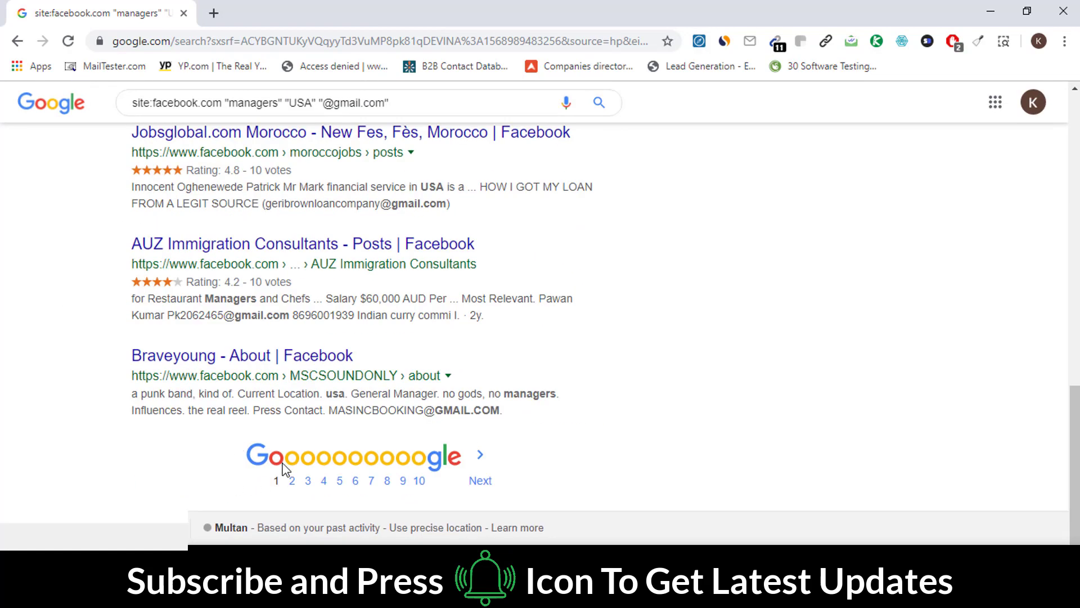
{"action": "scroll", "coordinate": [25, 292], "scroll_direction": "up", "scroll_amount": 15}
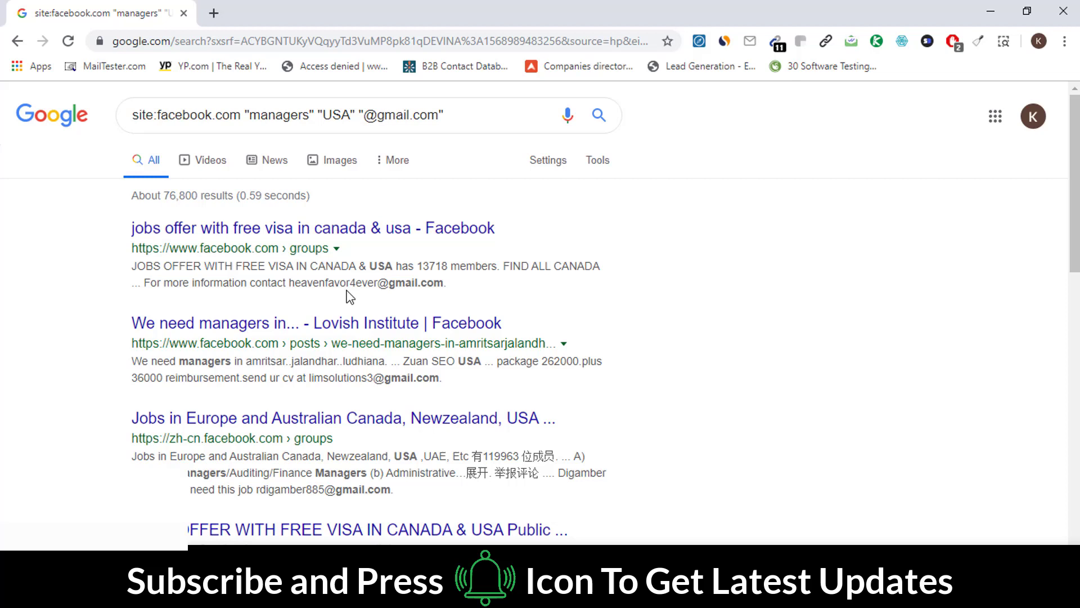
- Highlight the Gmail addresses in the first two result snippets
{"action": "left_click_drag", "start_coordinate": [290, 283], "coordinate": [443, 294]}
{"action": "left_click", "coordinate": [56, 338]}
{"action": "left_click_drag", "start_coordinate": [309, 377], "coordinate": [442, 378]}
{"action": "left_click", "coordinate": [85, 405]}
- In a new tab, search 'shane tool' and open the Shane's Blog article on intel-sw.com
{"action": "left_click", "coordinate": [214, 13]}
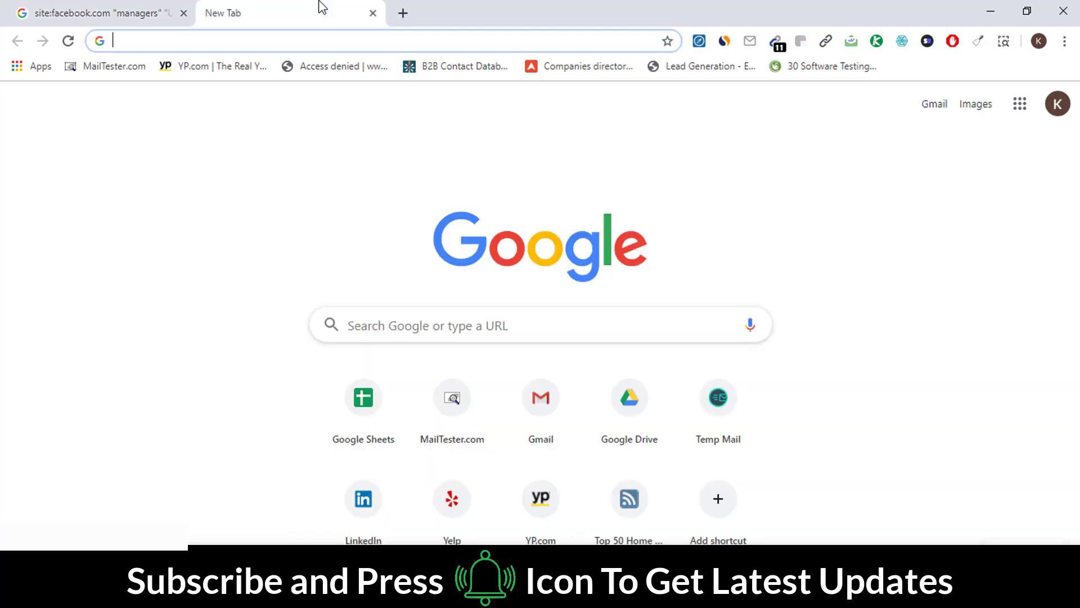
{"action": "type", "text": "shane"}
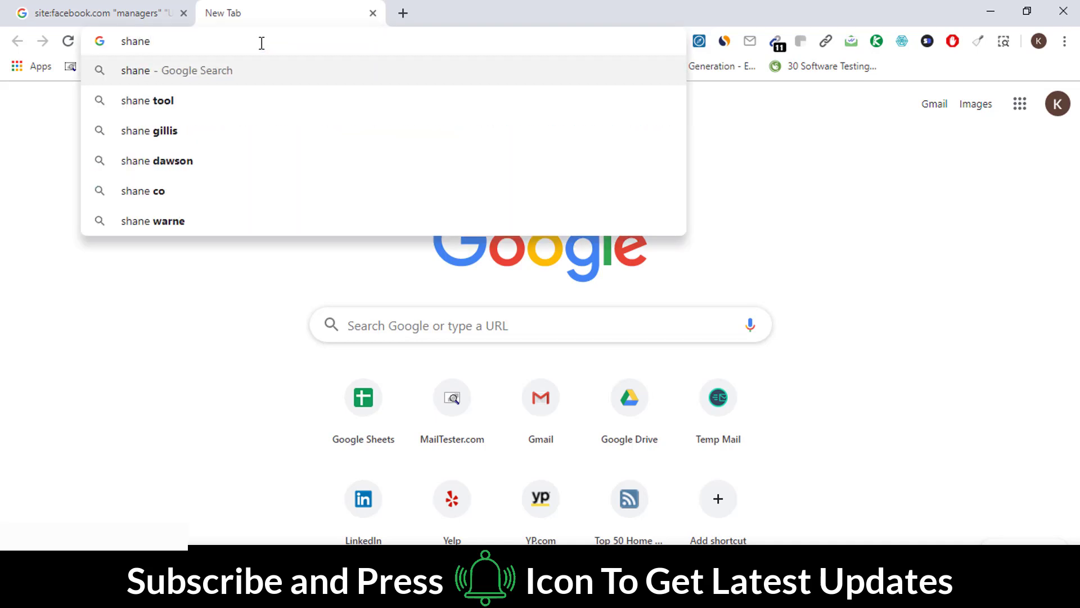
{"action": "key", "text": "Down"}
{"action": "key", "text": "Return"}
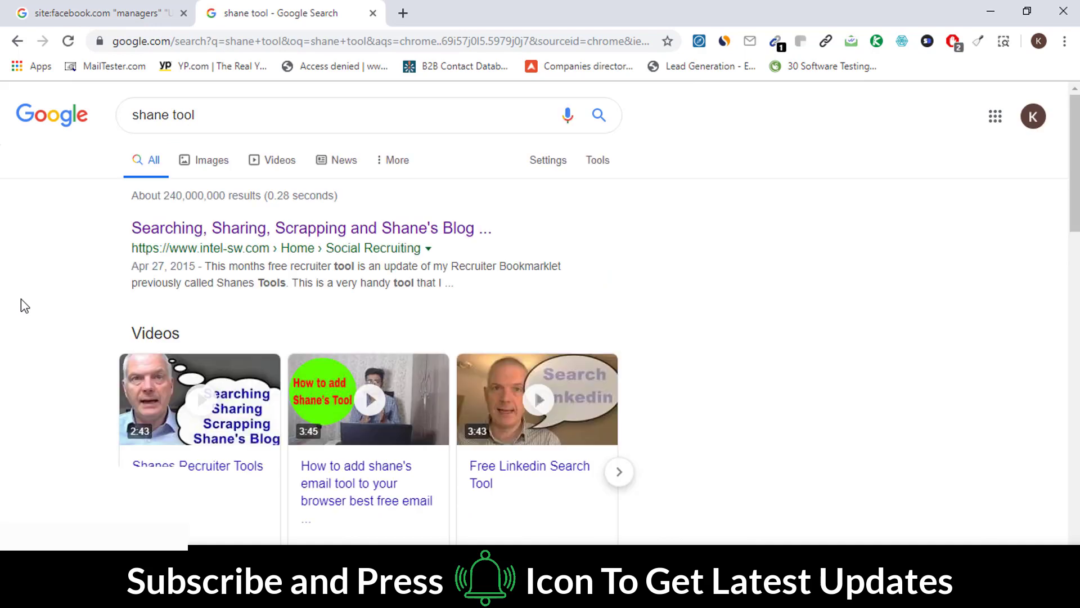
{"action": "left_click", "coordinate": [303, 236]}
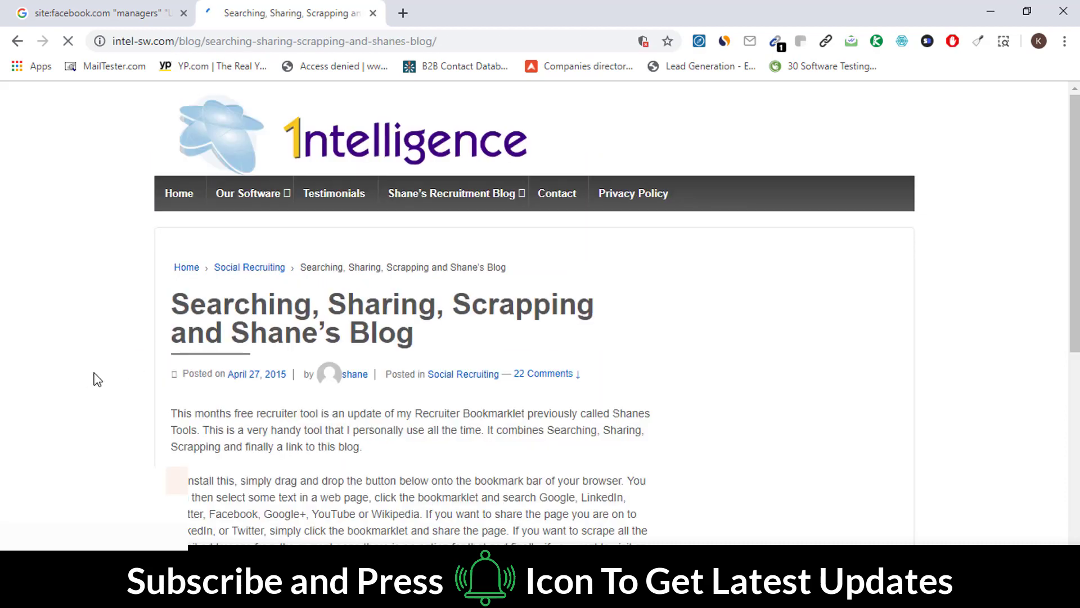
- Drag the Shane's Tools bookmarklet onto the bookmarks bar, placing it first
{"action": "scroll", "coordinate": [100, 379], "scroll_direction": "down", "scroll_amount": 5}
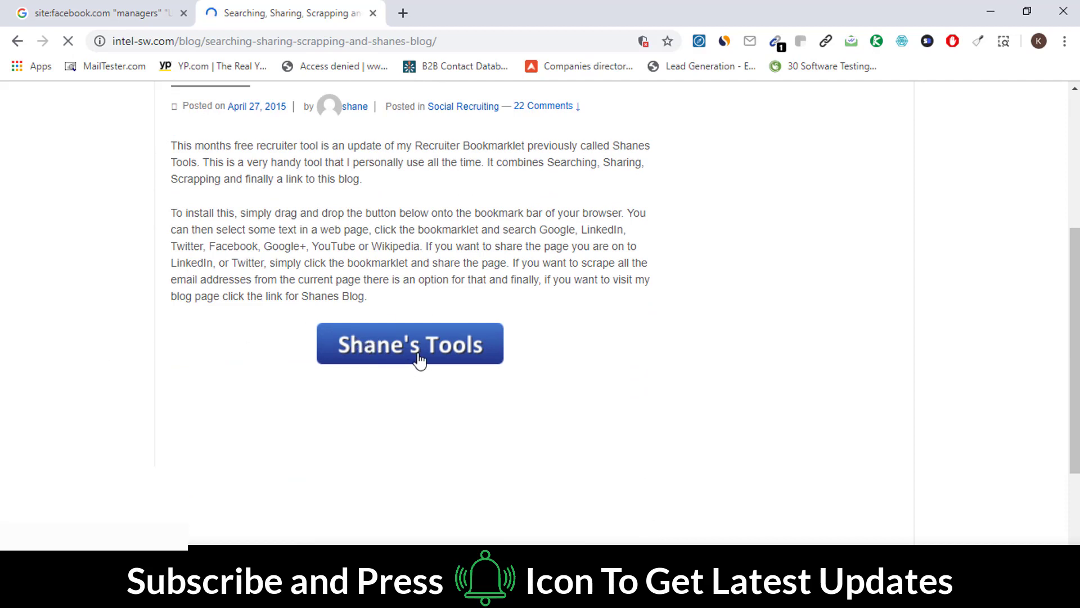
{"action": "left_click_drag", "start_coordinate": [419, 360], "coordinate": [126, 69]}
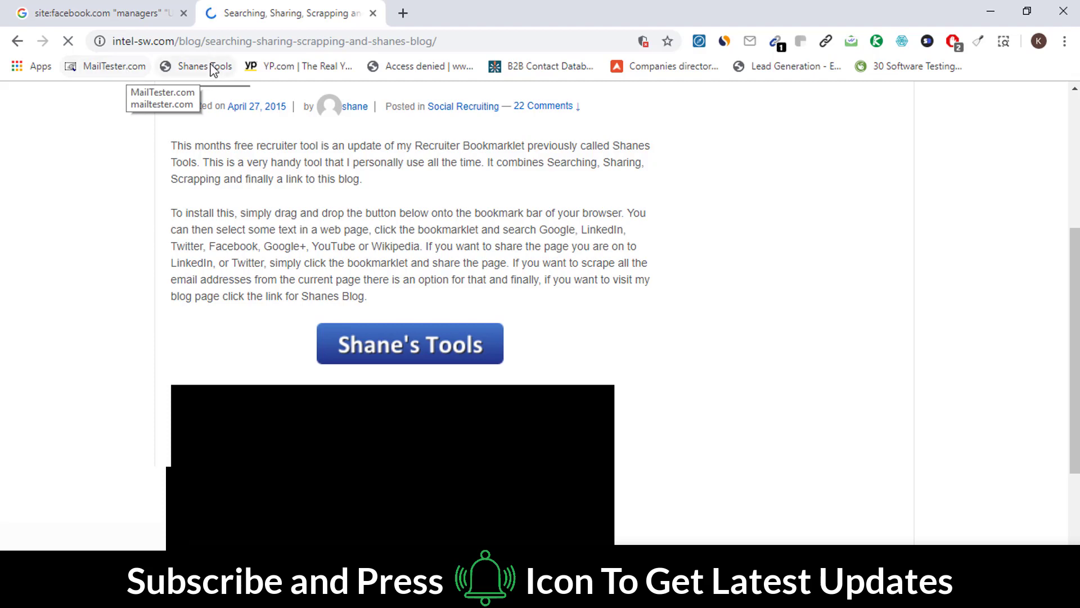
{"action": "left_click_drag", "start_coordinate": [185, 73], "coordinate": [110, 68]}
- Close the blog tab and scrape emails from results page 1 with Shanes Tools
{"action": "key", "text": "ctrl+w"}
{"action": "left_click", "coordinate": [111, 67]}
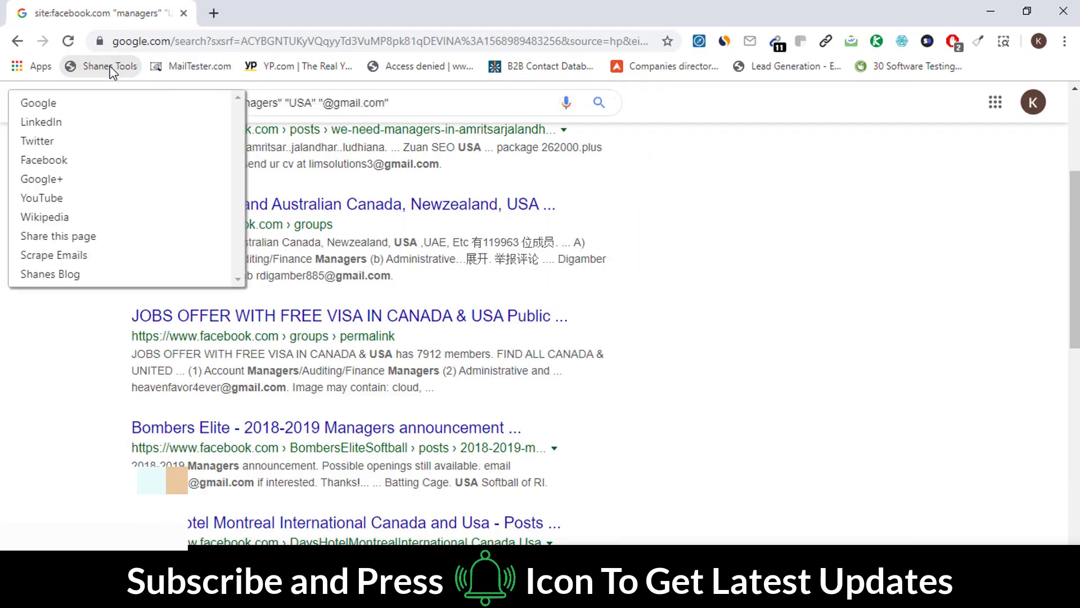
{"action": "left_click", "coordinate": [73, 256]}
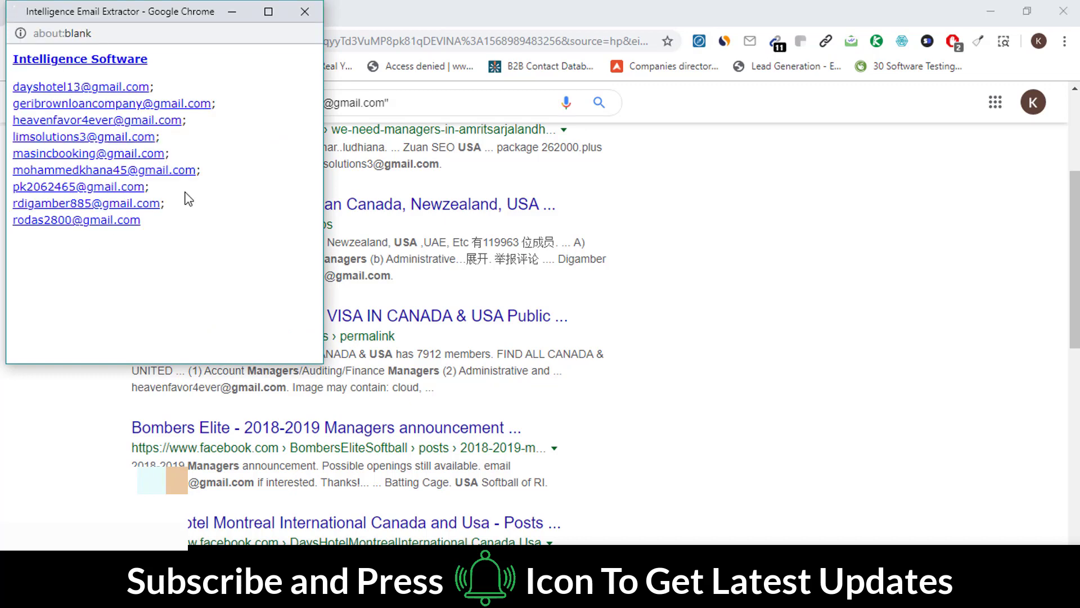
{"action": "left_click", "coordinate": [56, 436]}
{"action": "scroll", "coordinate": [58, 437], "scroll_direction": "down", "scroll_amount": 2}
{"action": "scroll", "coordinate": [58, 437], "scroll_direction": "down", "scroll_amount": 7}
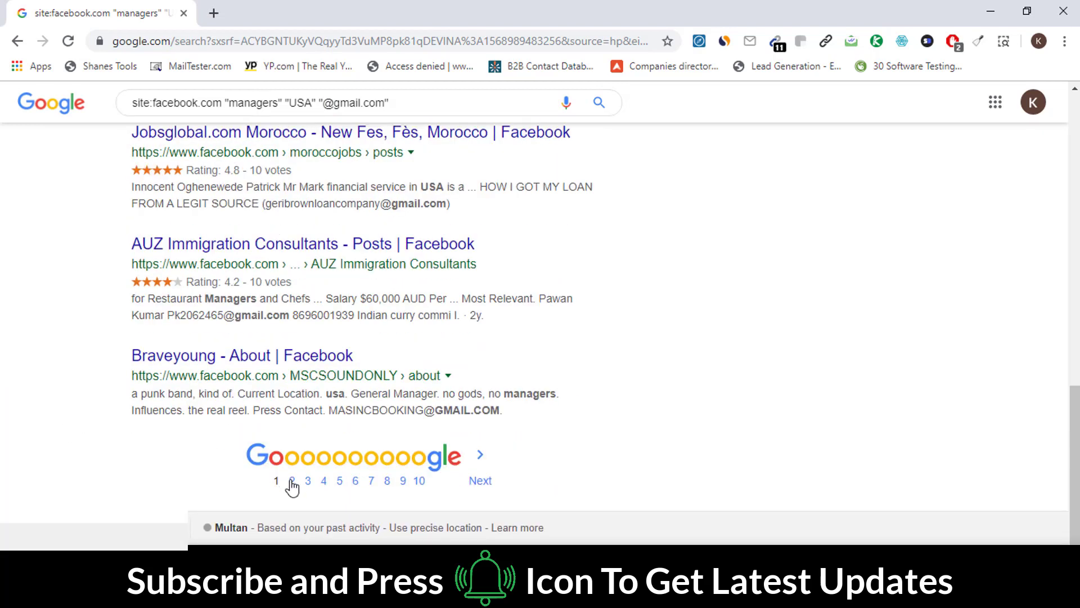
- Go to results page 2 and scrape its email addresses too
{"action": "left_click", "coordinate": [292, 482]}
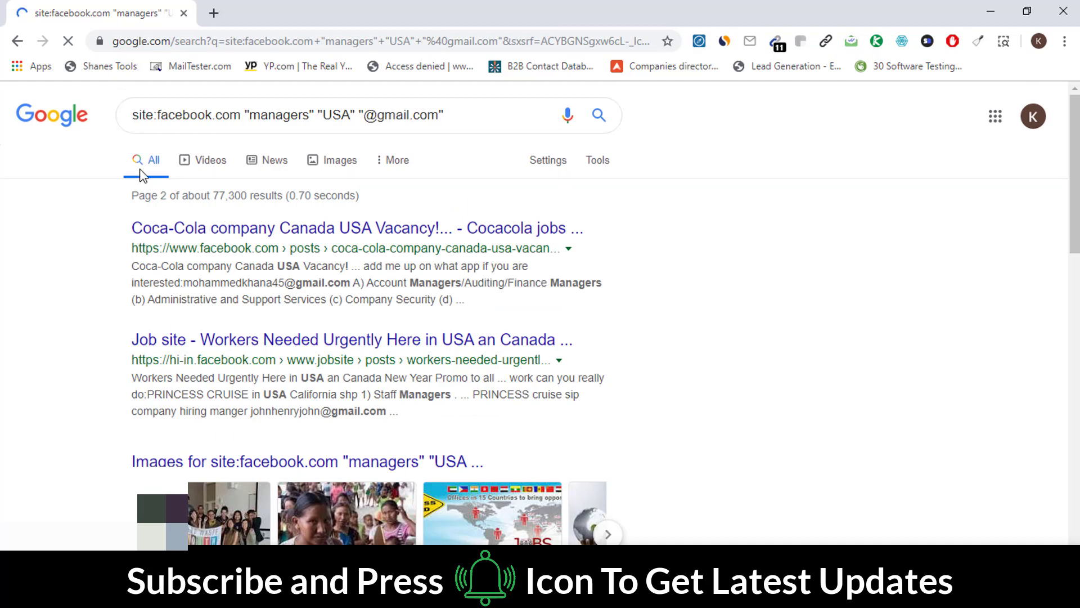
{"action": "left_click", "coordinate": [97, 68]}
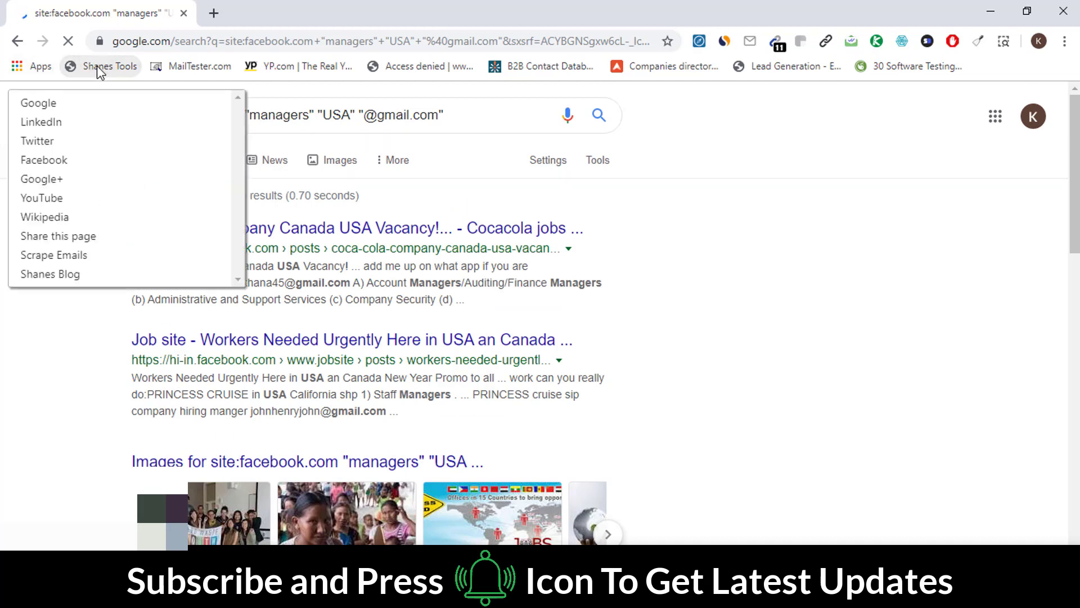
{"action": "left_click", "coordinate": [67, 256]}
{"action": "scroll", "coordinate": [158, 289], "scroll_direction": "down", "scroll_amount": 2}
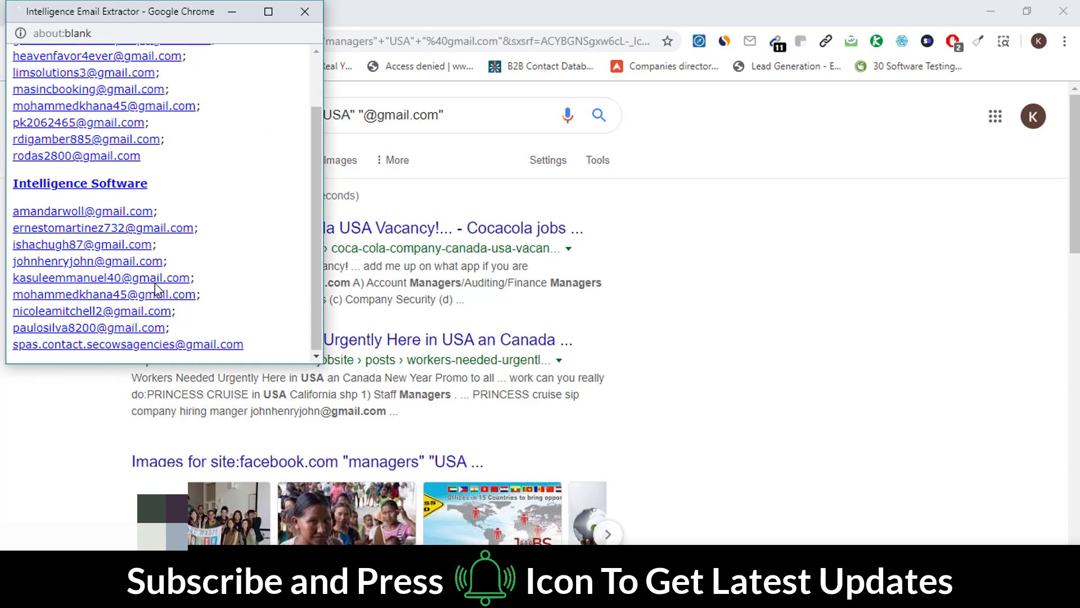
{"action": "left_click", "coordinate": [69, 428]}
{"action": "scroll", "coordinate": [72, 429], "scroll_direction": "down", "scroll_amount": 6}
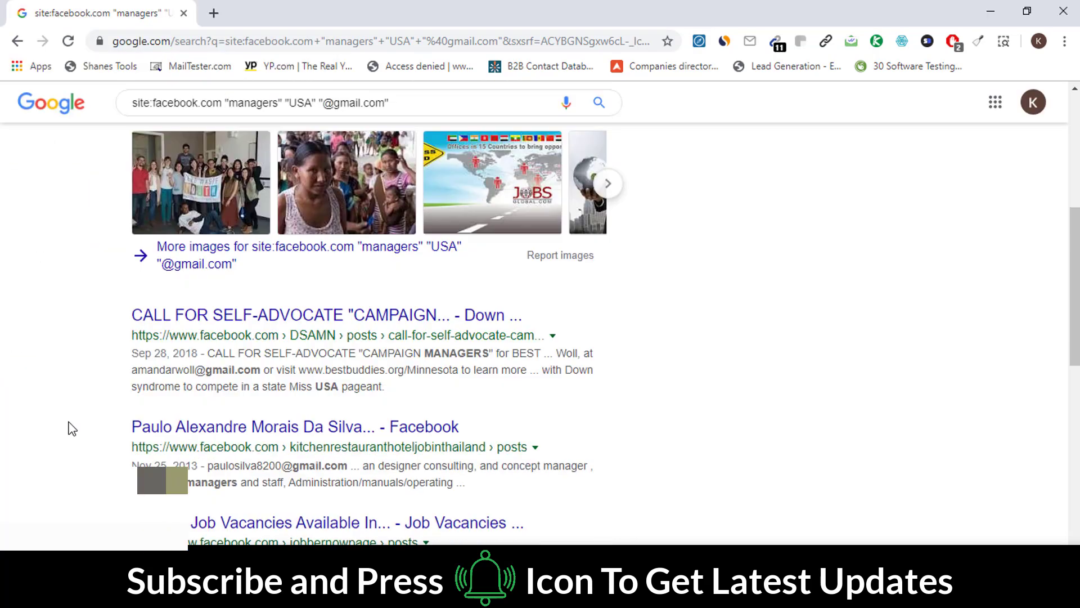
{"action": "scroll", "coordinate": [72, 428], "scroll_direction": "down", "scroll_amount": 12}
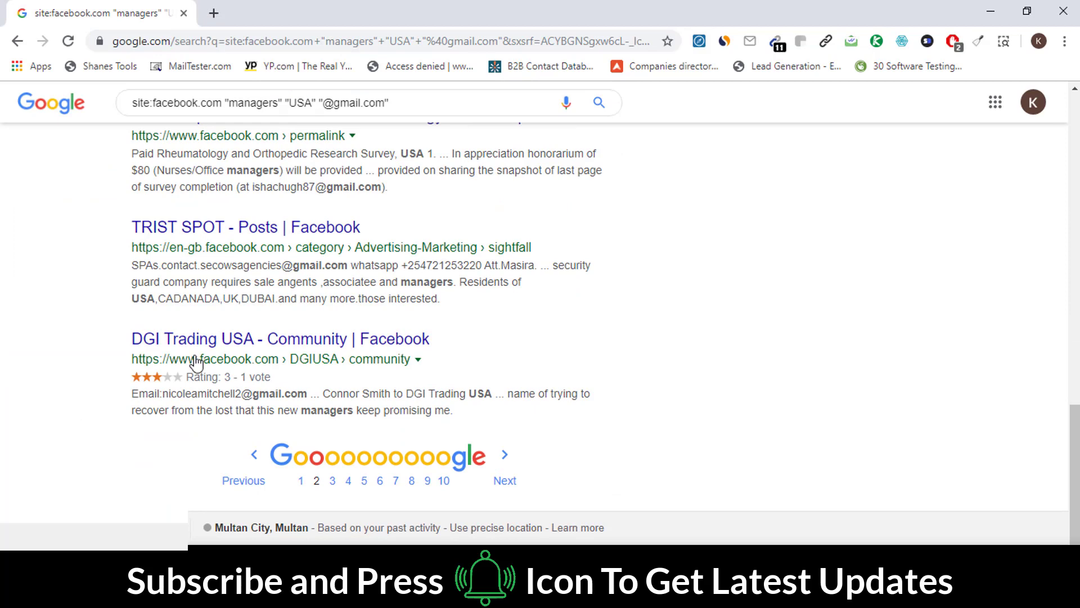
- Scrape emails from results page 3 and select all the extracted text
{"action": "left_click", "coordinate": [331, 481]}
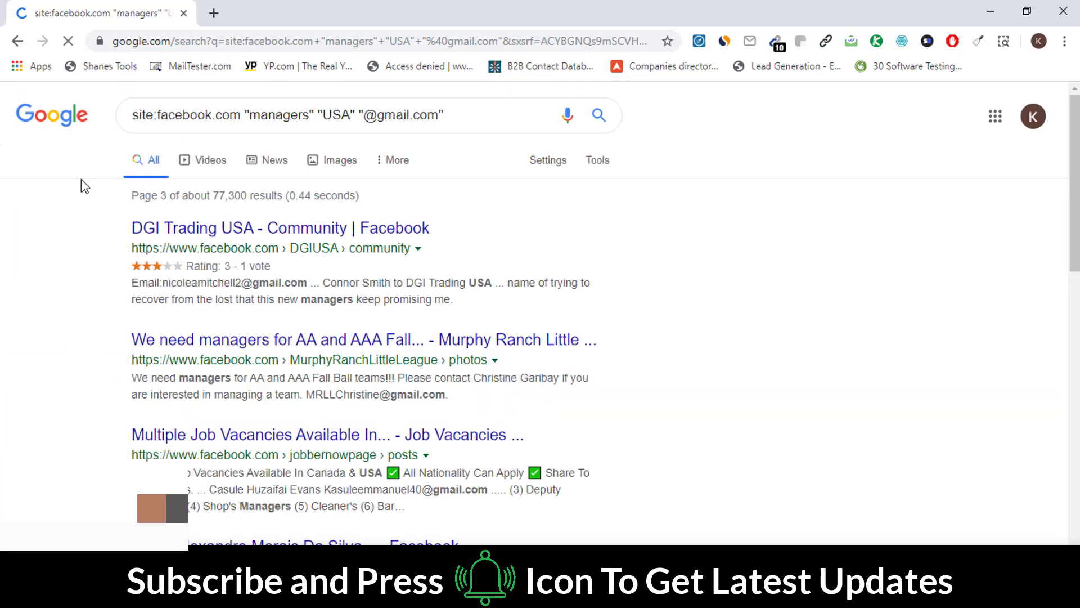
{"action": "left_click", "coordinate": [108, 66]}
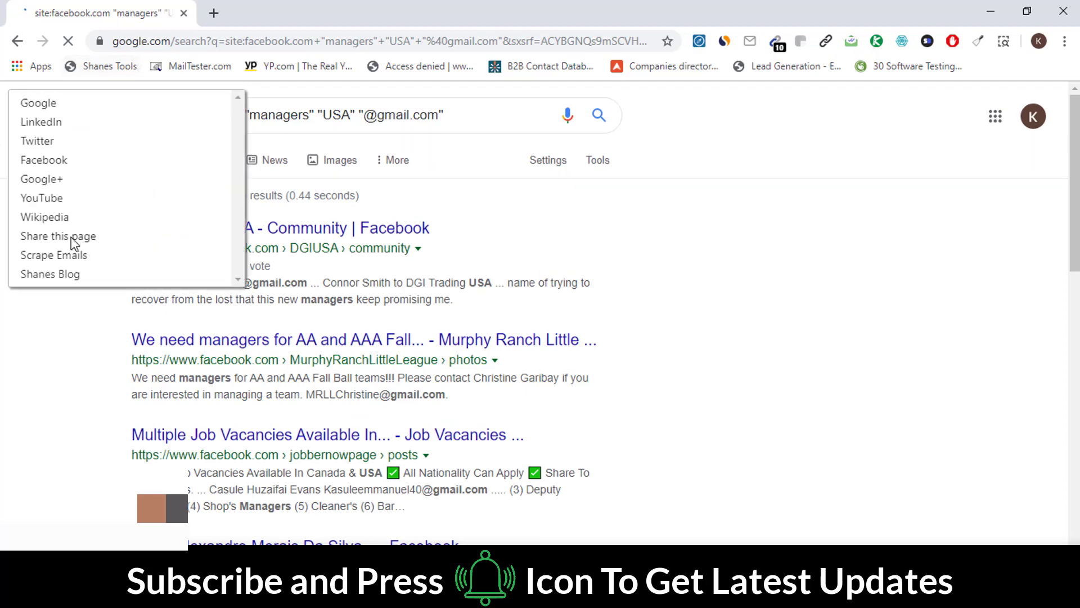
{"action": "left_click", "coordinate": [83, 257]}
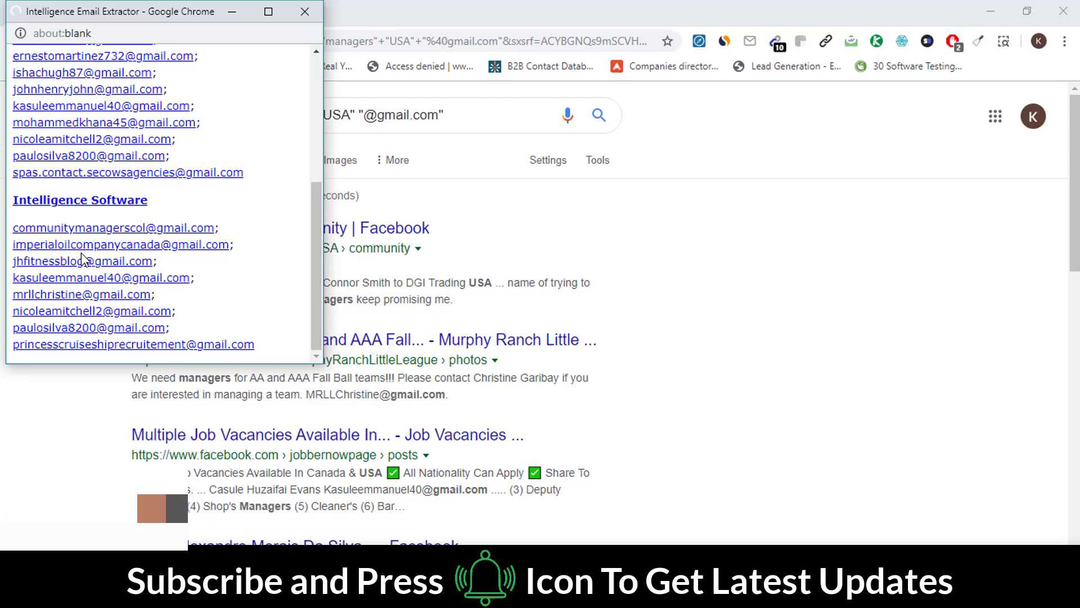
{"action": "key", "text": "ctrl+a"}
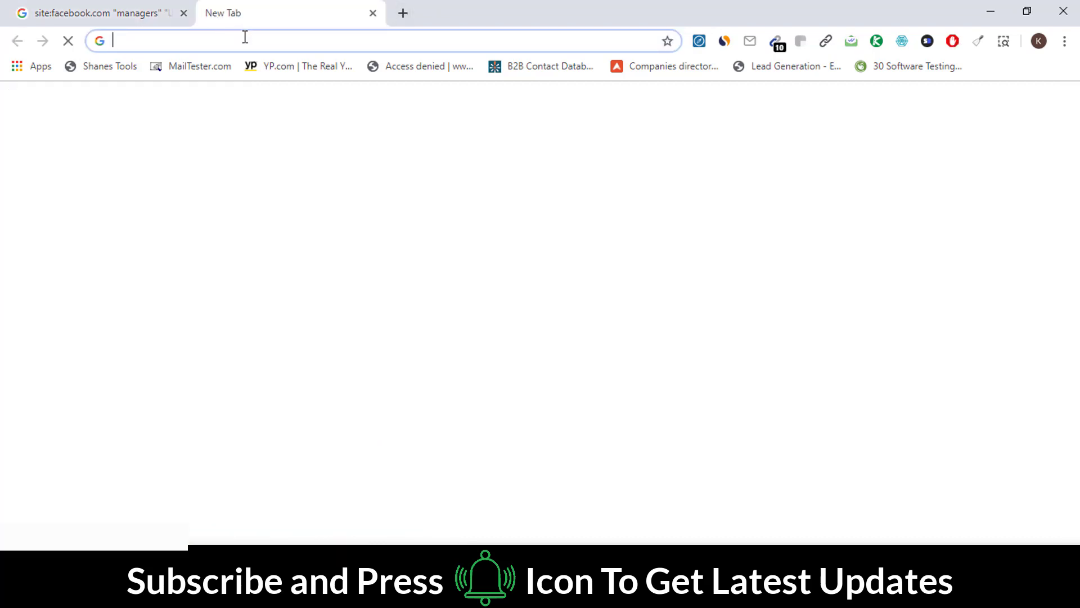
- Load the email-checker.net extract page
{"action": "type", "text": "ema"}
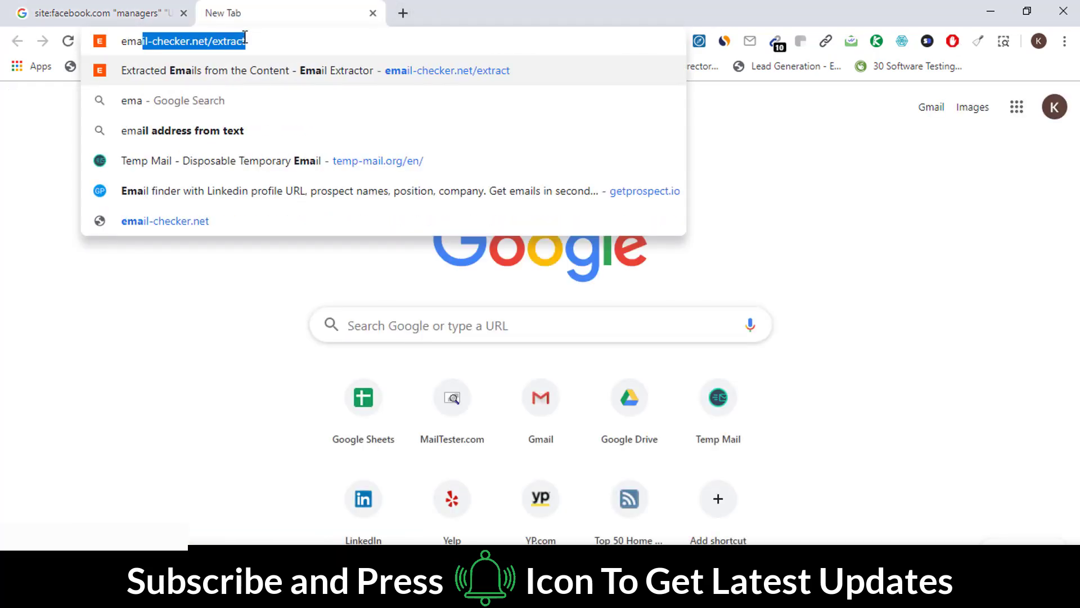
{"action": "left_click", "coordinate": [245, 40]}
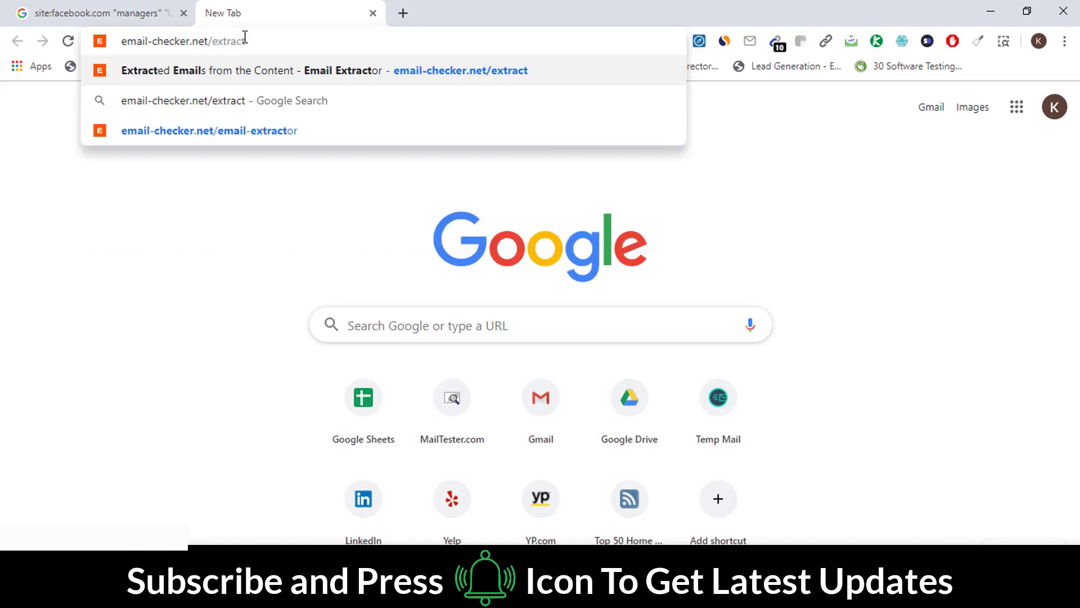
{"action": "key", "text": "Return"}
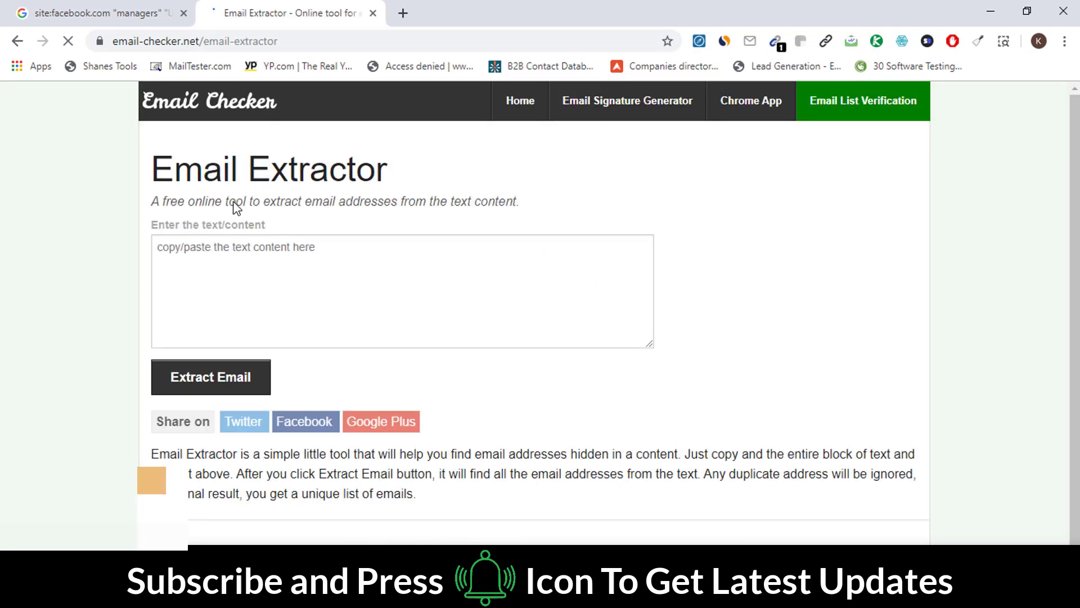
- Paste the scraped text, extract the 22 unique emails, and select the result list
{"action": "left_click", "coordinate": [246, 251]}
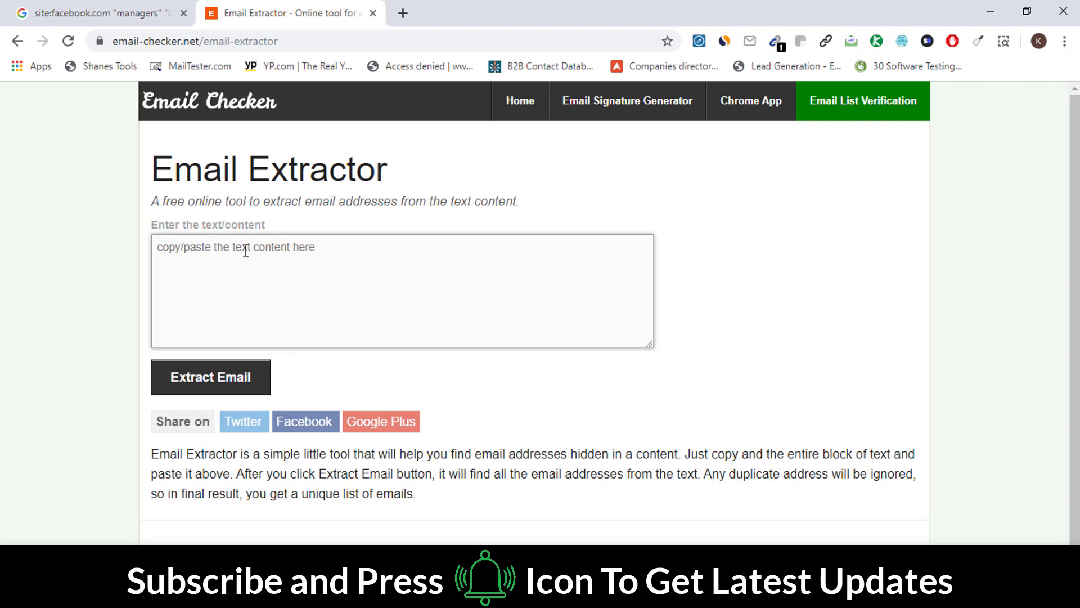
{"action": "key", "text": "ctrl+v"}
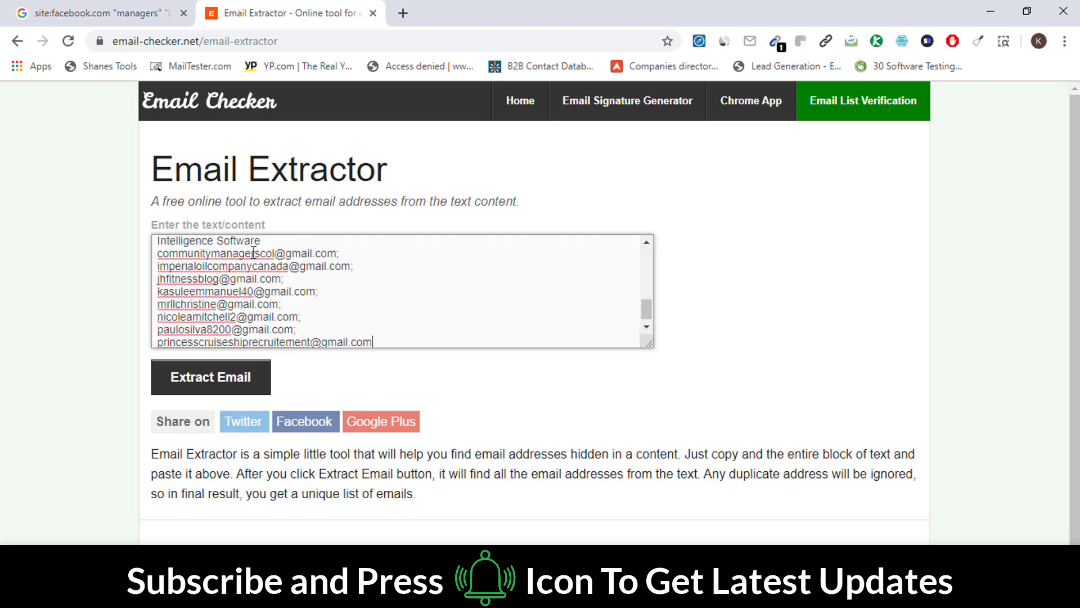
{"action": "scroll", "coordinate": [254, 252], "scroll_direction": "up", "scroll_amount": 1}
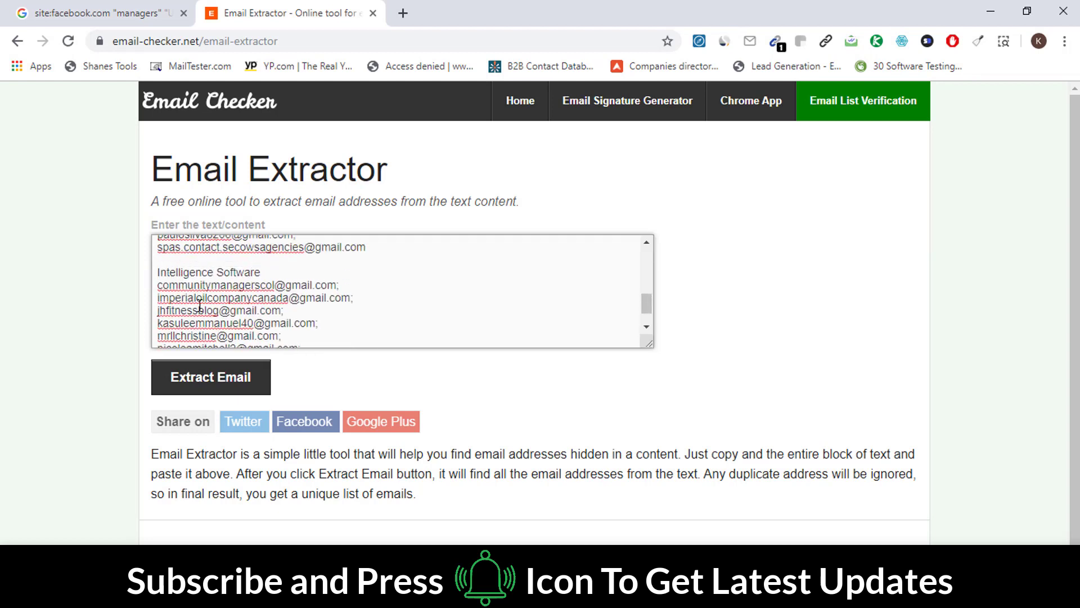
{"action": "left_click", "coordinate": [220, 380]}
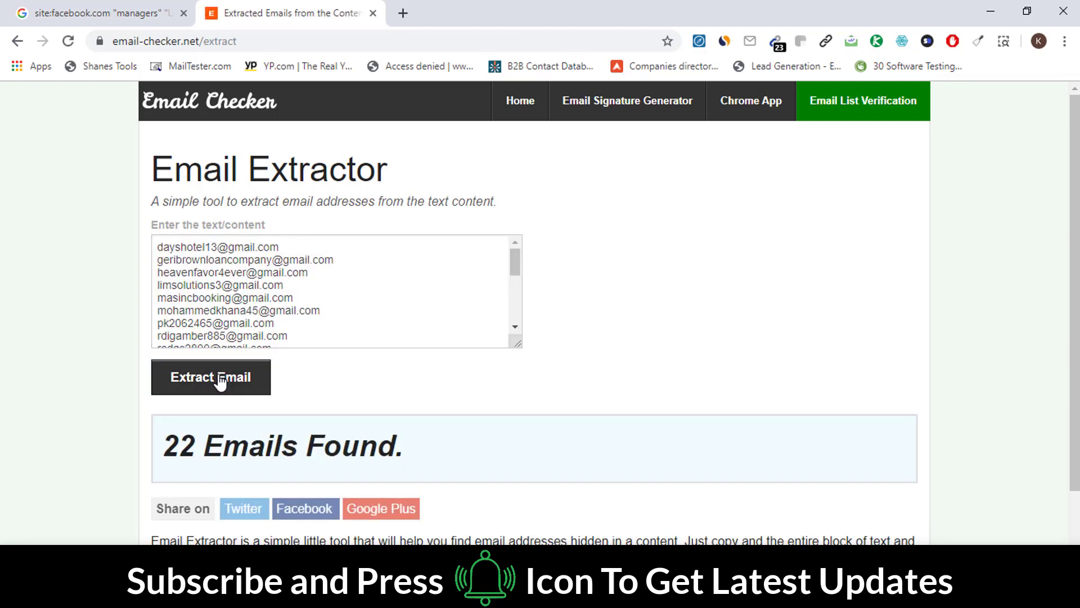
{"action": "left_click", "coordinate": [312, 298]}
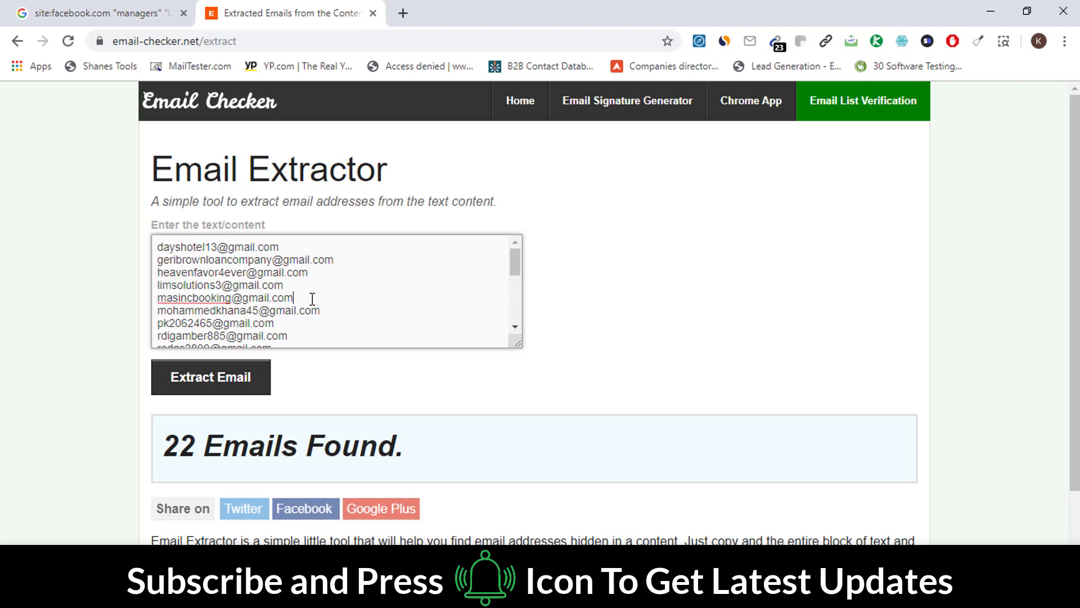
{"action": "key", "text": "ctrl+a"}
{"action": "key", "text": "ctrl+c"}
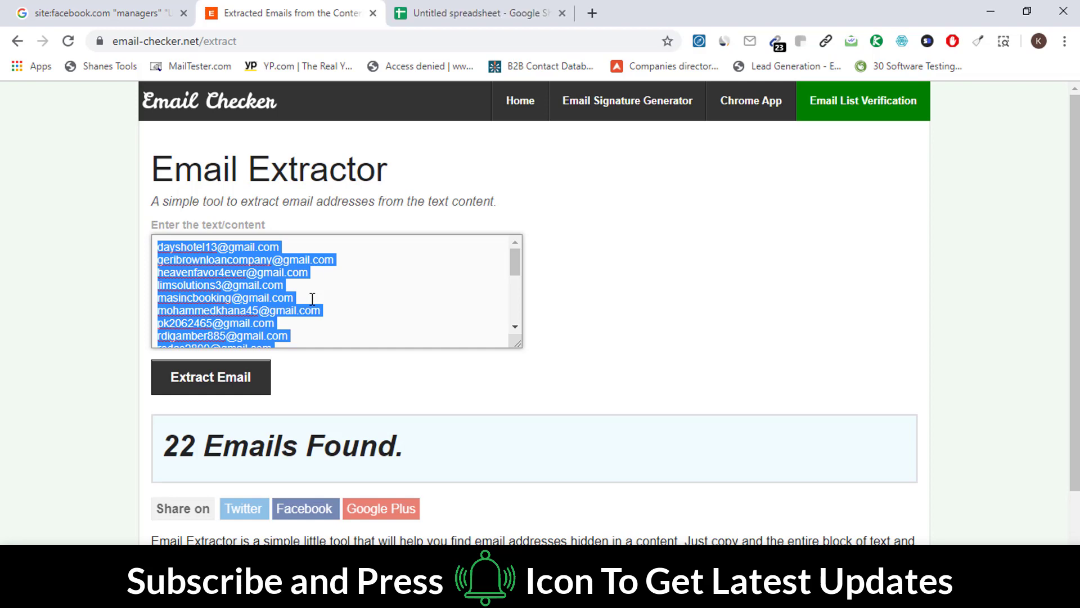
- Title the spreadsheet 'Facebook Email List' and paste the emails into an autofitted column A
{"action": "right_click", "coordinate": [260, 312]}
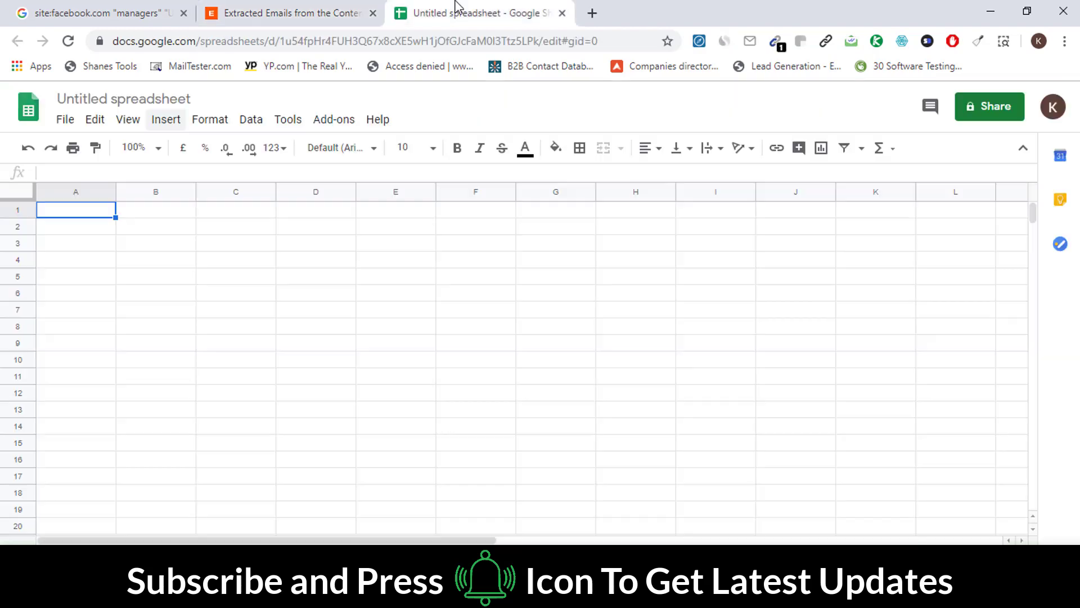
{"action": "left_click", "coordinate": [148, 99]}
{"action": "type", "text": "Facebook "}
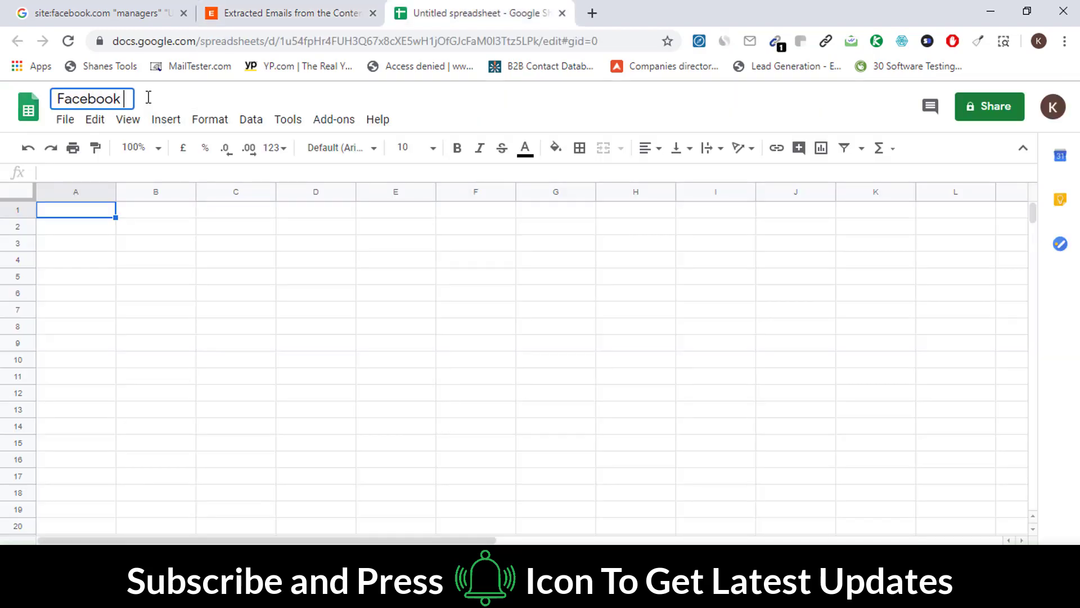
{"action": "type", "text": "Email List"}
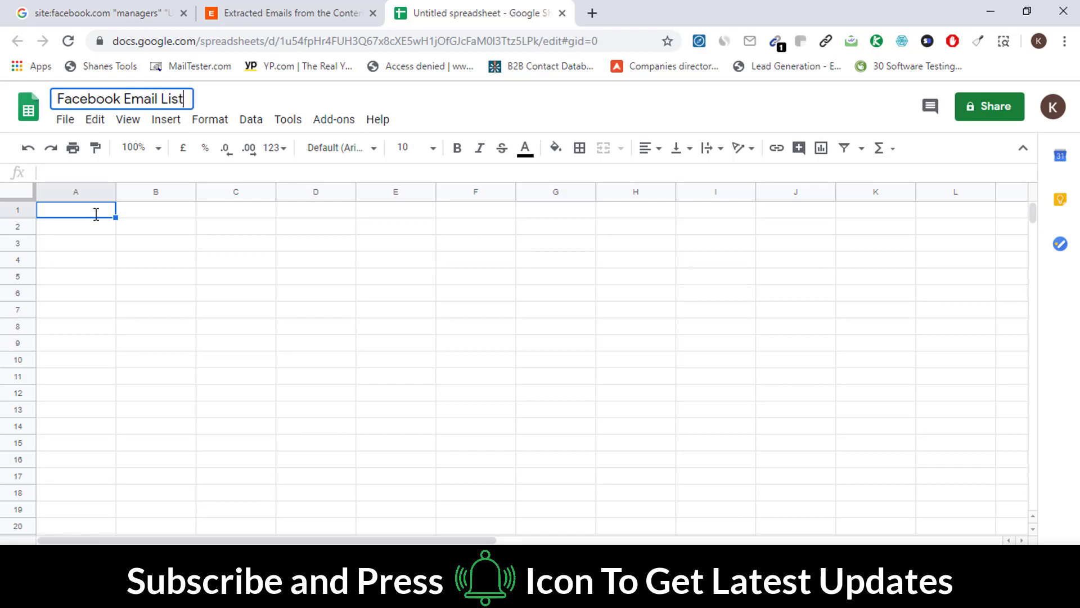
{"action": "left_click", "coordinate": [102, 218]}
{"action": "key", "text": "ctrl+v"}
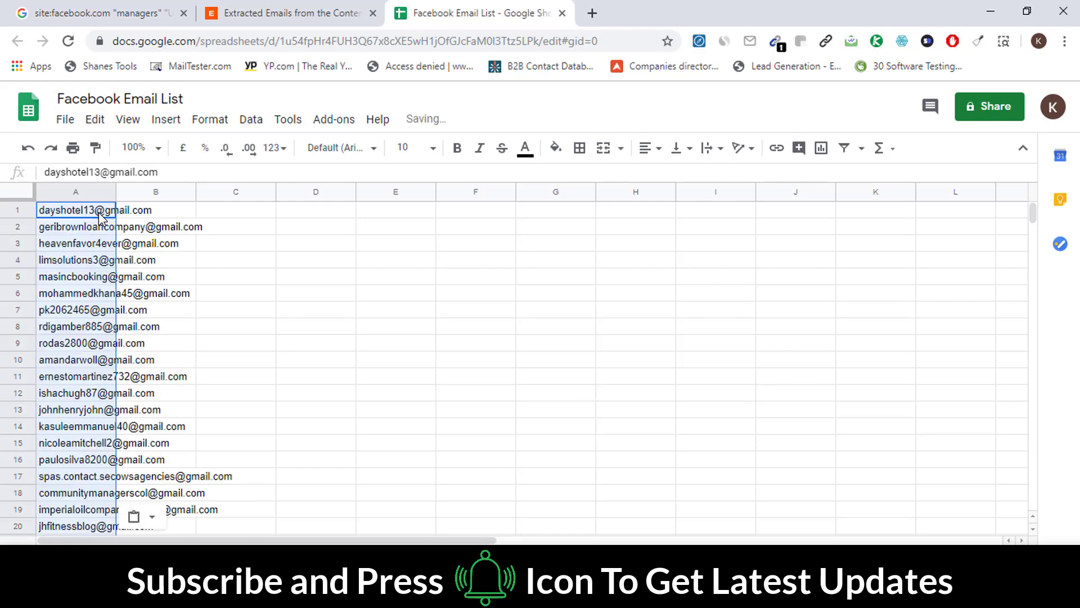
{"action": "double_click", "coordinate": [116, 192]}
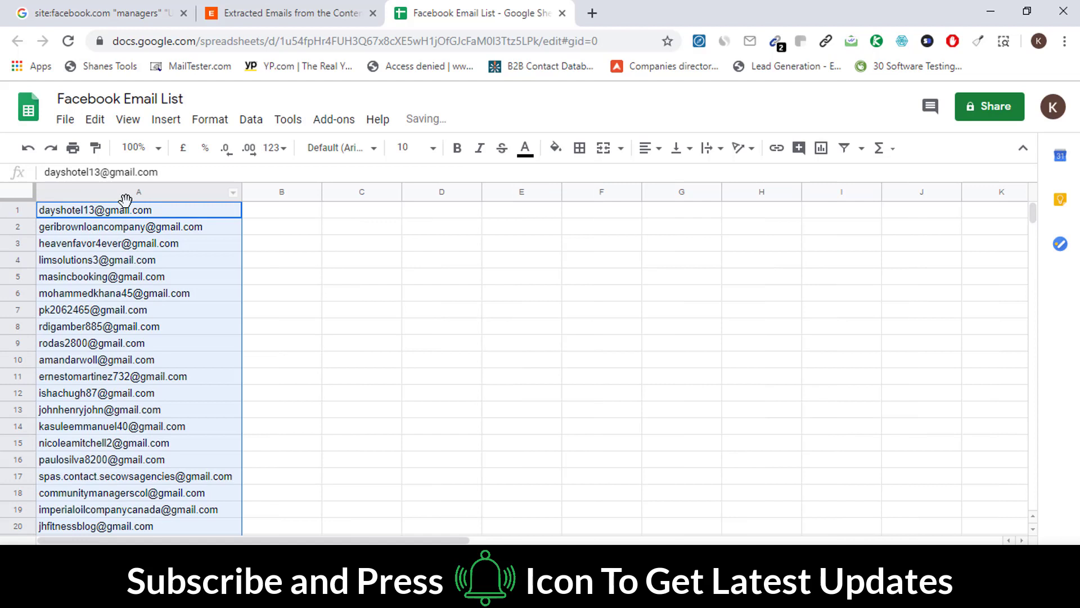
- Run Remove duplicates on column A and confirm none were found
{"action": "left_click", "coordinate": [251, 120]}
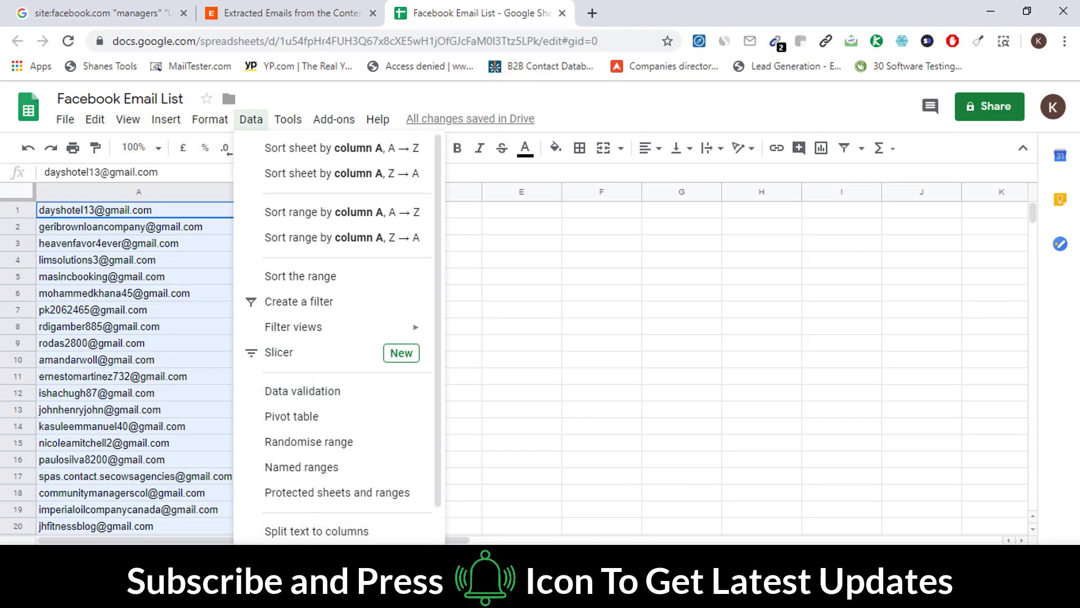
{"action": "left_click", "coordinate": [304, 556]}
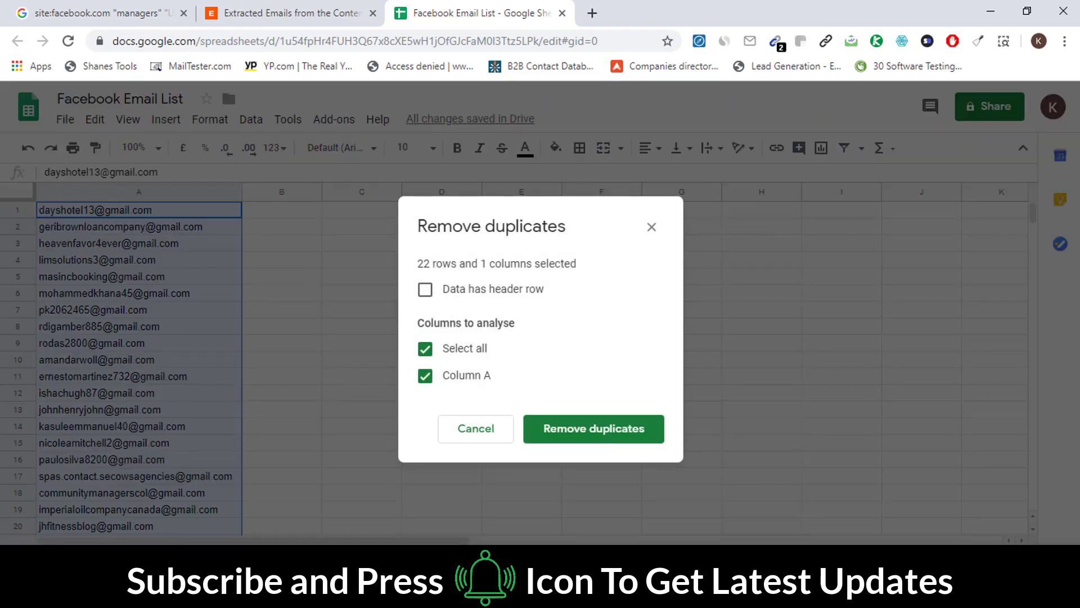
{"action": "left_click", "coordinate": [588, 434]}
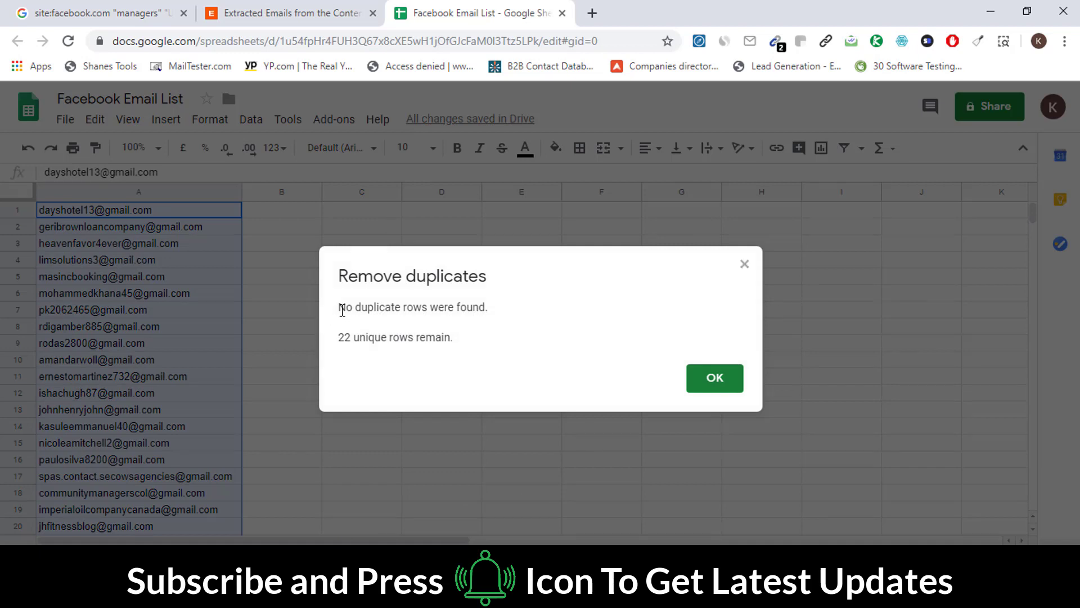
{"action": "left_click_drag", "start_coordinate": [340, 313], "coordinate": [433, 301]}
{"action": "left_click", "coordinate": [427, 299]}
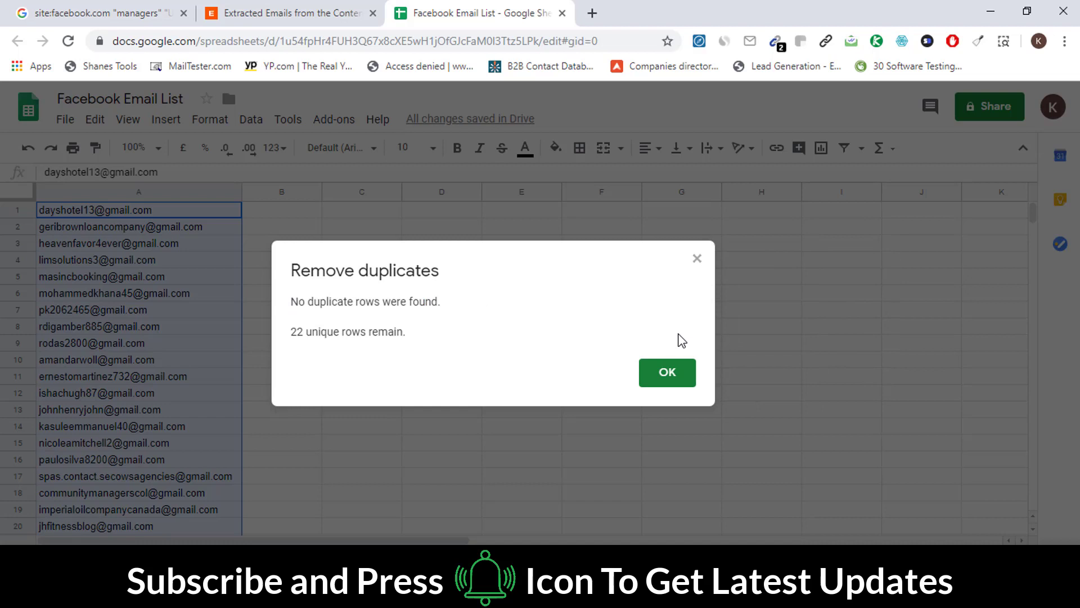
{"action": "left_click", "coordinate": [665, 373]}
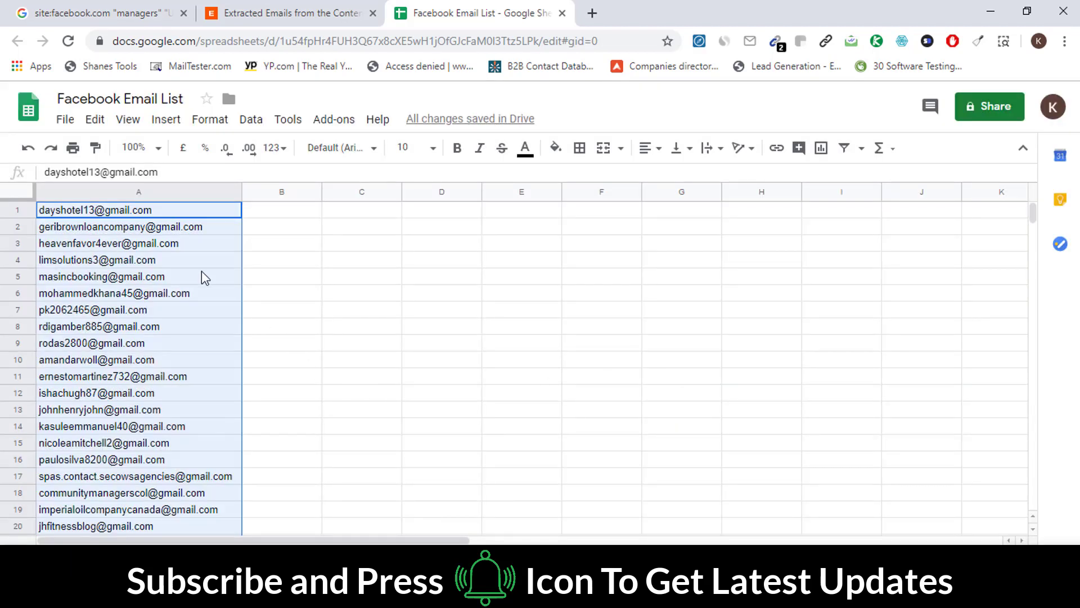